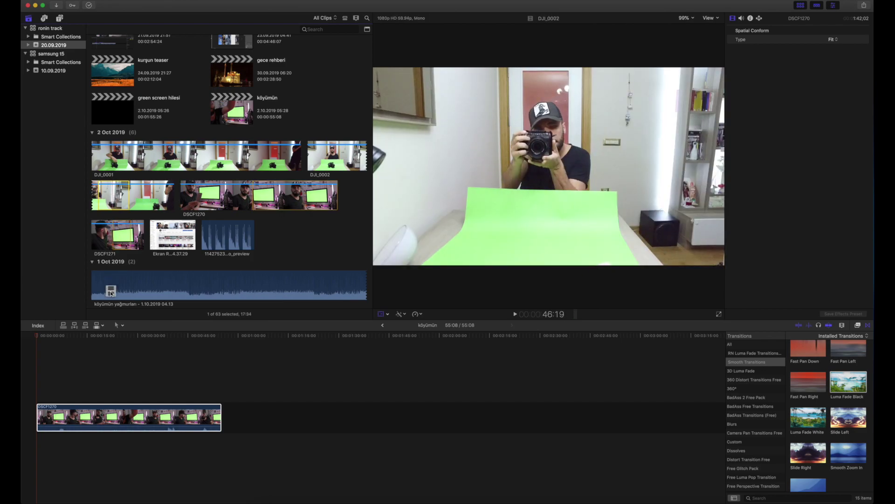
Step: Connect DJI_0002 above DSCF1270 at the project start and preview the footage
drag(111, 291, 33, 364)
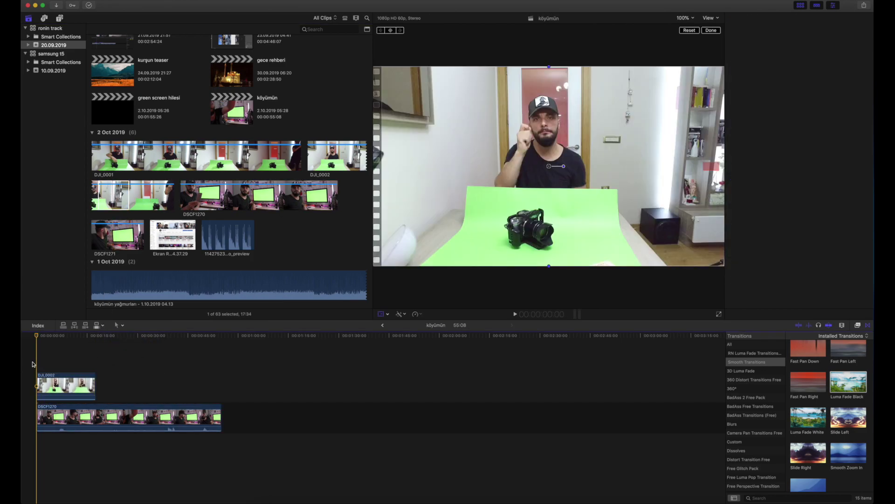
key(space)
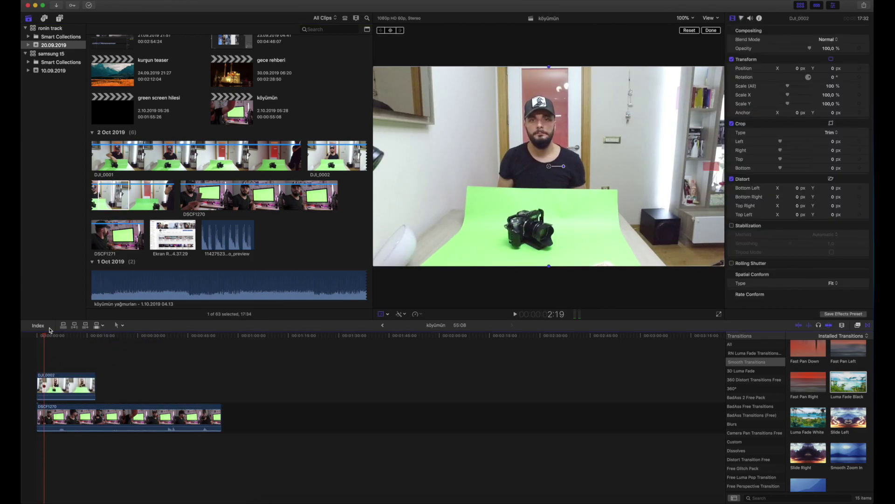
drag(49, 332, 128, 347)
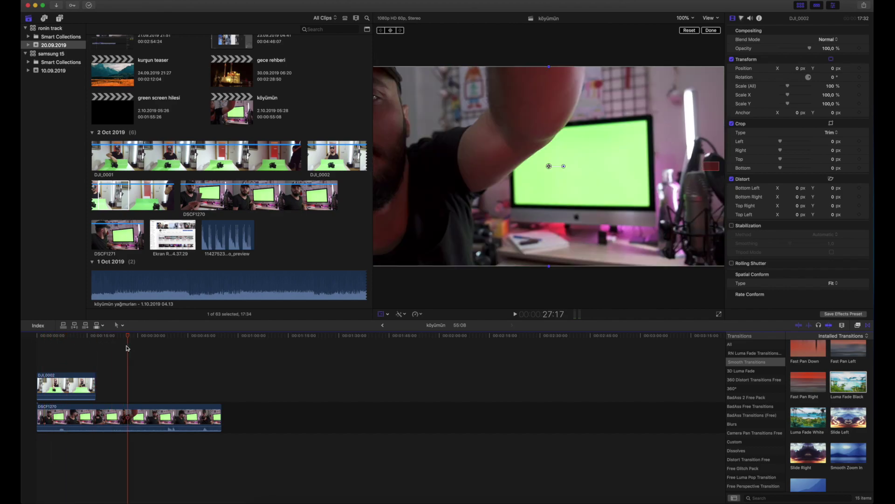
key(Home)
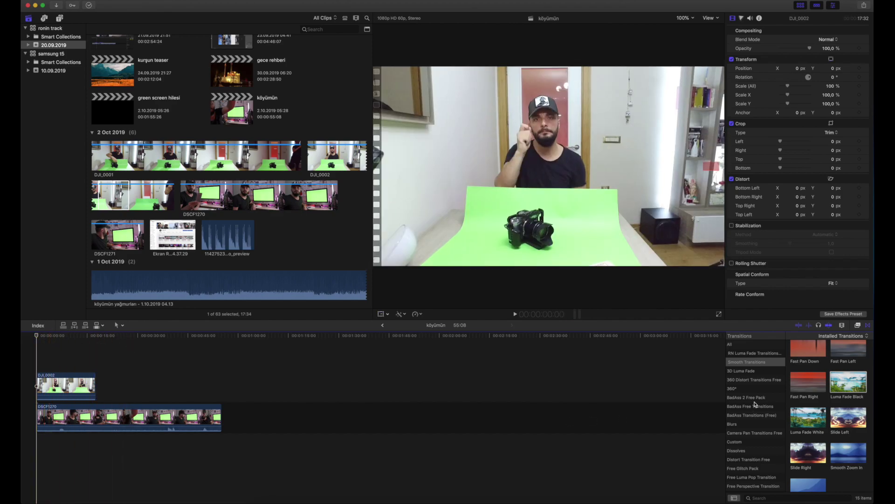
Step: Apply the Keyer effect from Keying to the DJI_0002 clip and select it
key(super+5)
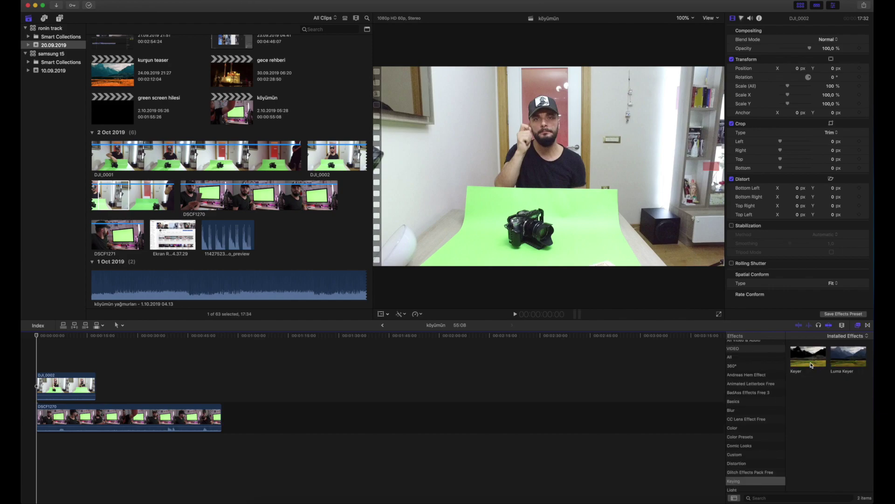
drag(811, 366, 65, 386)
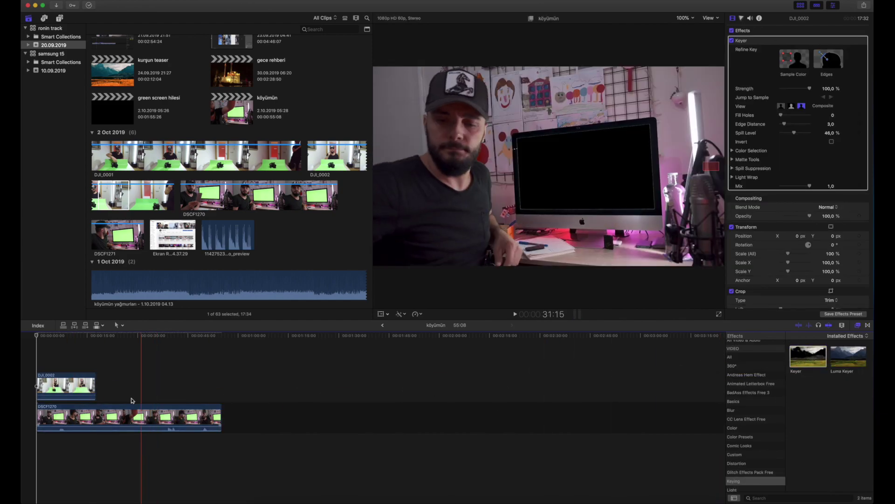
click(70, 387)
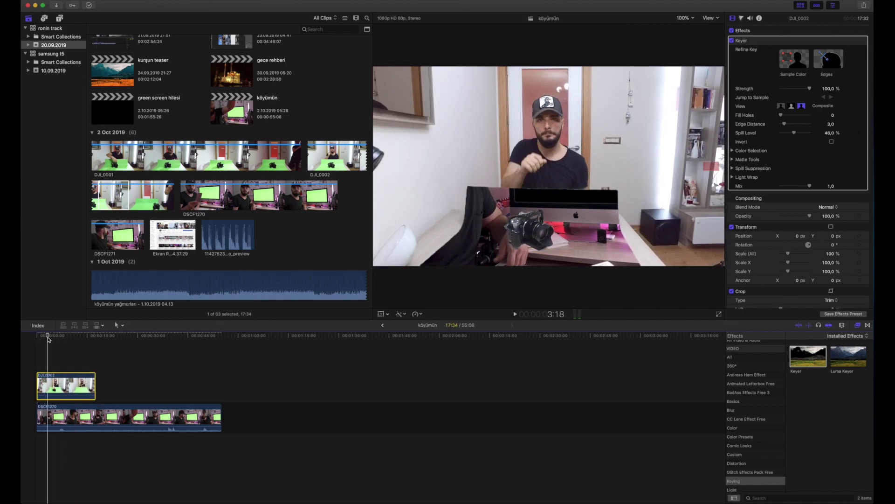
Step: At 50% viewer zoom, scale the overlay to about 86% and position it over the iMac screen
click(381, 314)
click(693, 18)
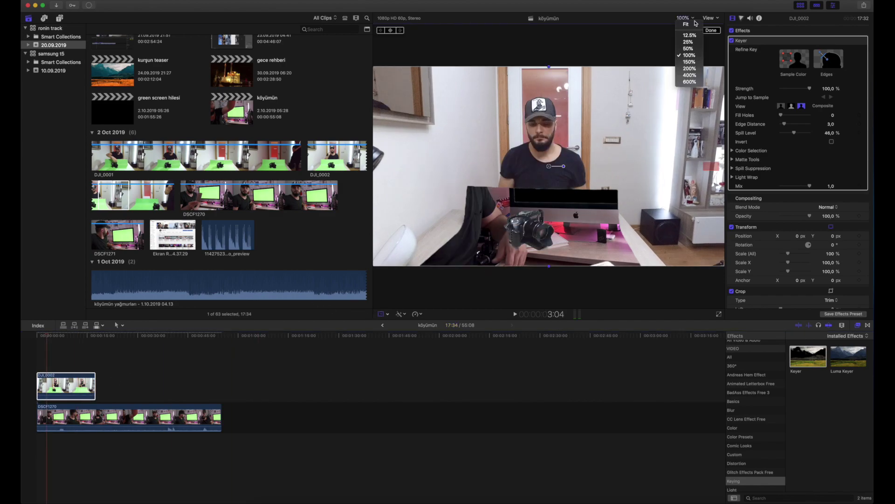
click(692, 49)
drag(462, 215, 567, 166)
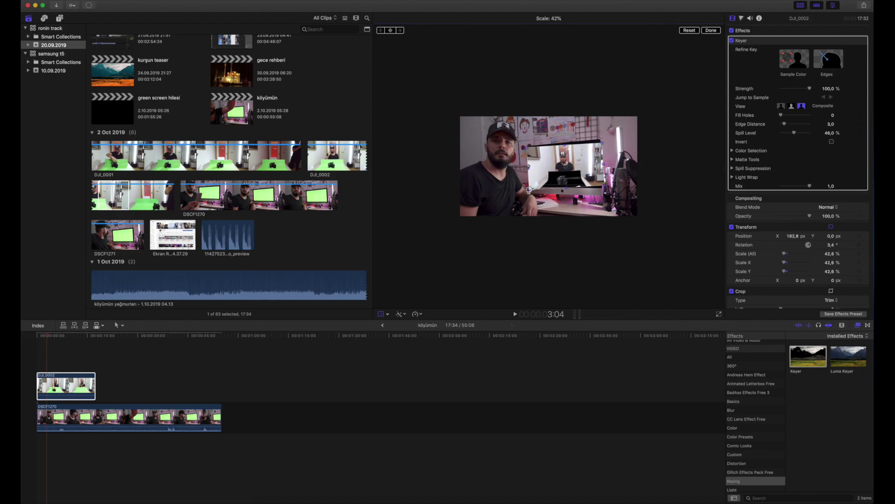
drag(530, 190, 521, 196)
drag(572, 170, 601, 196)
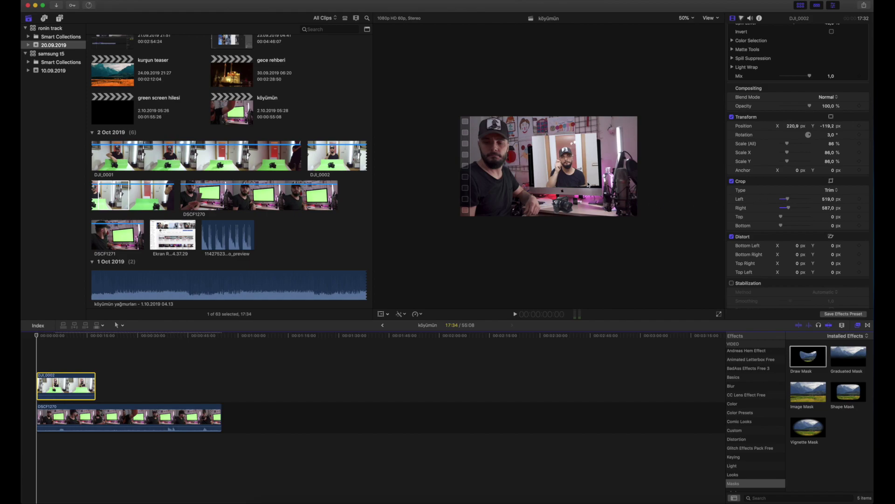
drag(571, 176, 569, 179)
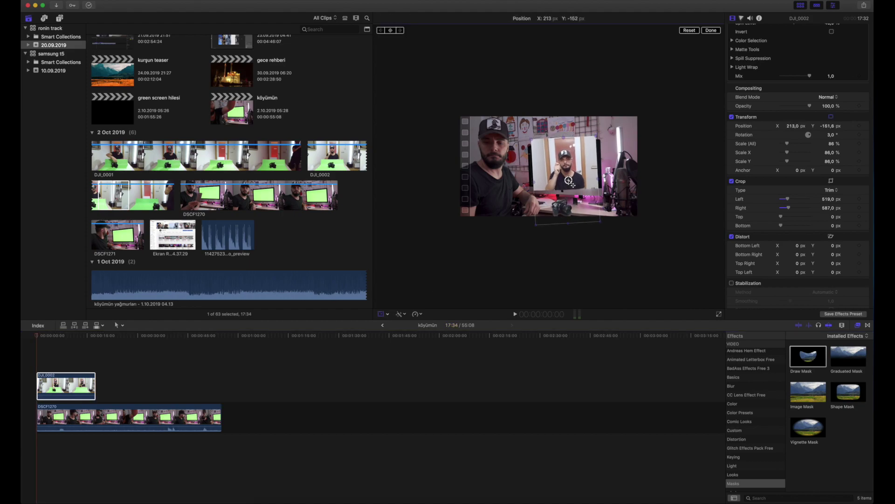
Step: Straighten the overlay to about 0° rotation, check playback, and add a Draw Mask
click(79, 387)
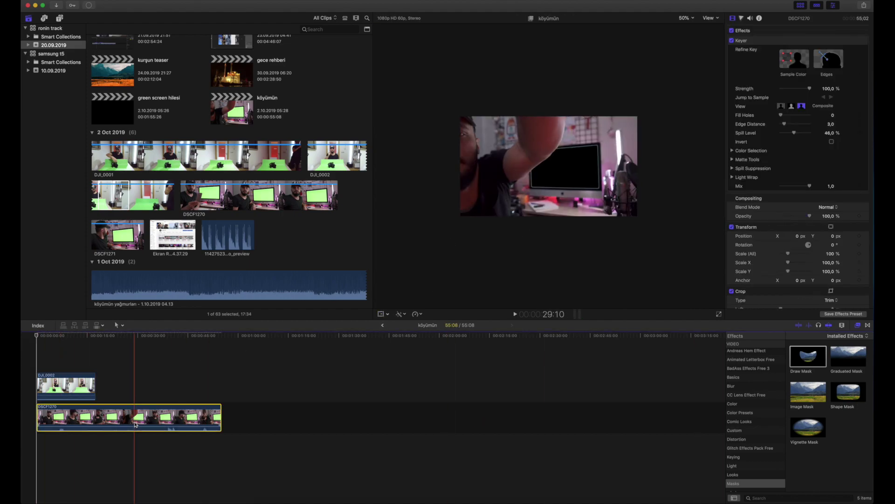
key(shift+t)
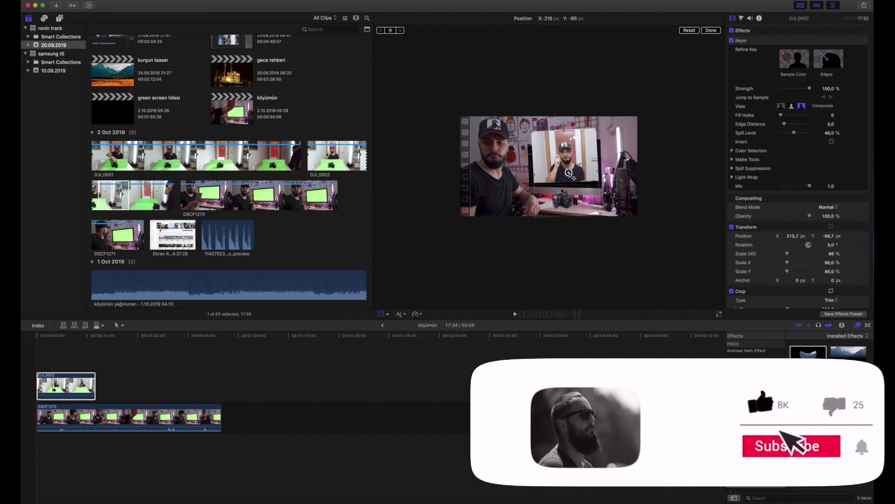
drag(582, 174, 569, 176)
key(space)
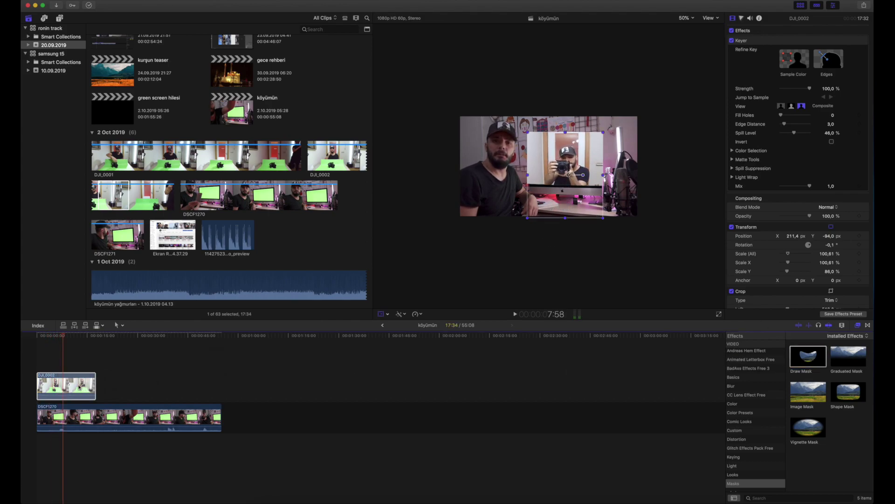
drag(79, 387, 80, 387)
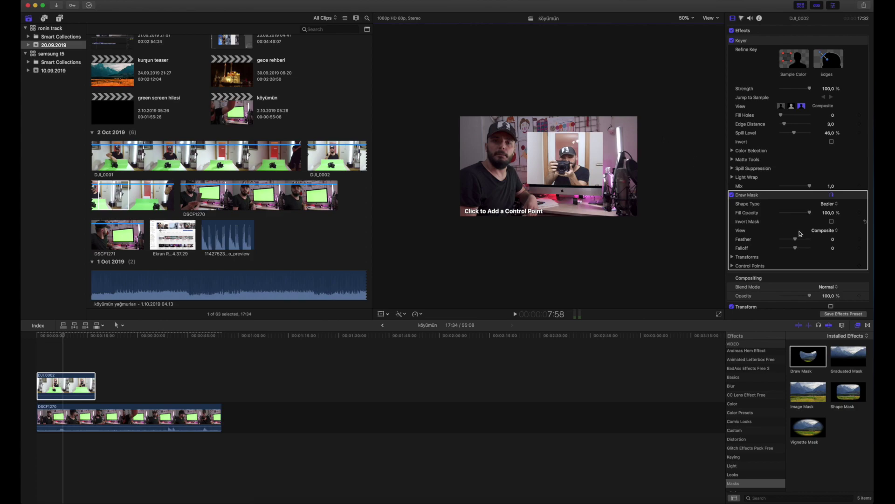
Step: Drop the overlay opacity to 0% and set viewer zoom to 100% for tracing the mask
drag(810, 294, 780, 295)
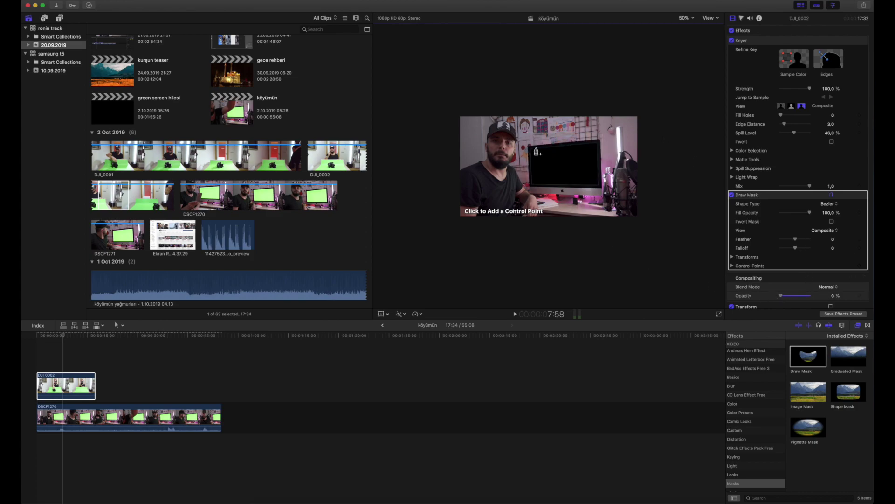
click(691, 62)
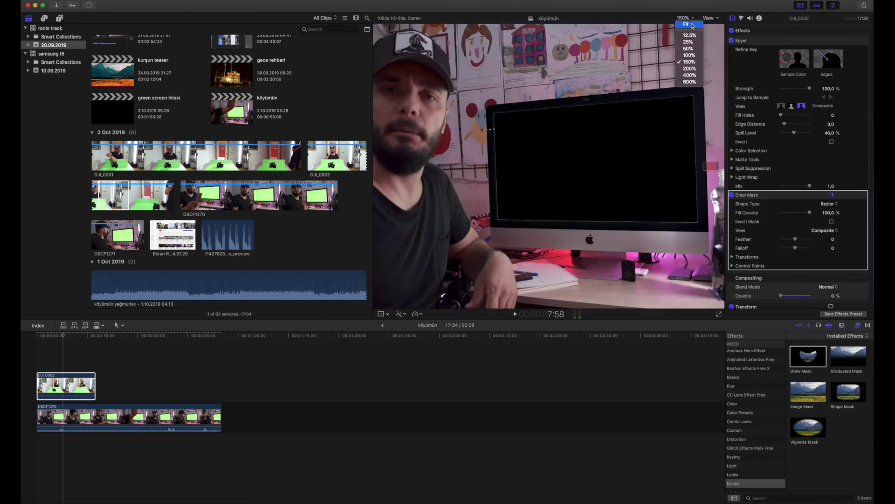
click(691, 56)
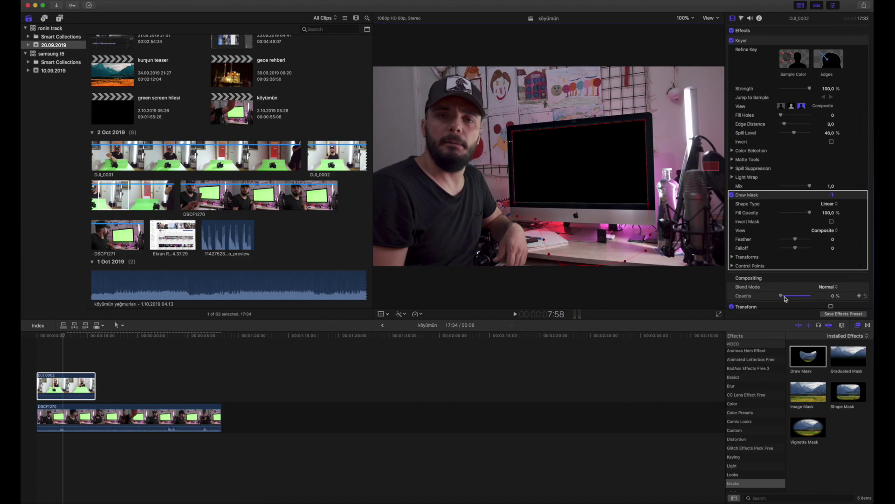
Step: Restore the overlay opacity to 100% and play the composite from the start
drag(782, 296, 809, 296)
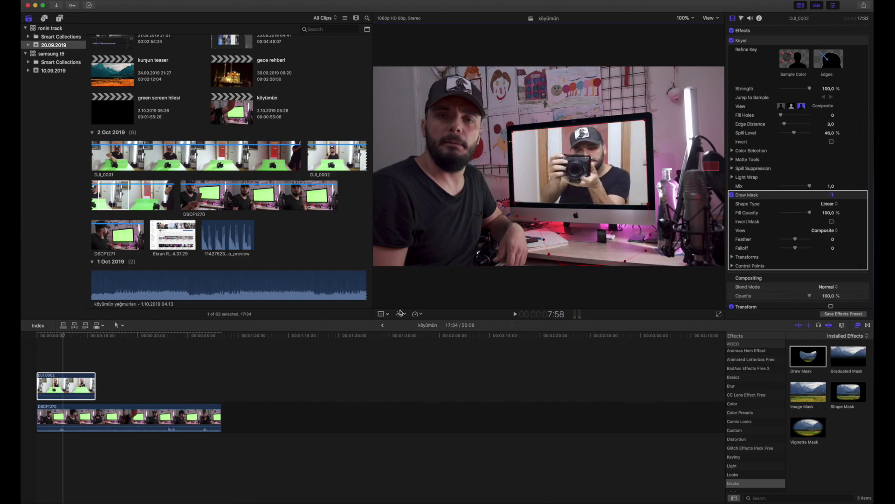
click(37, 336)
key(space)
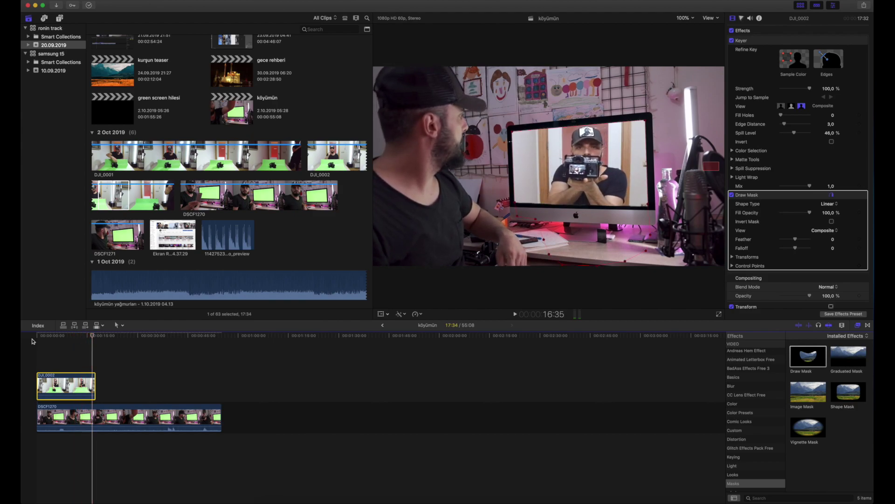
Step: Stop playback and select the DSCF1270 iMac background clip
key(space)
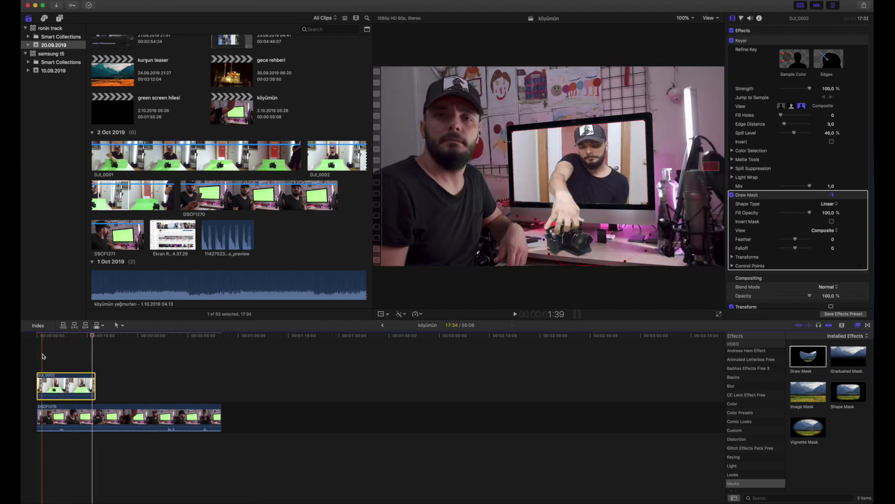
click(43, 357)
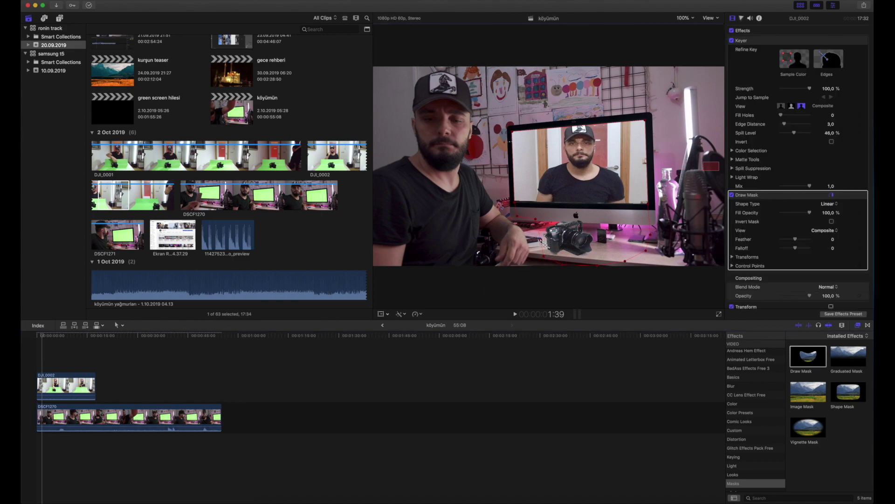
click(77, 418)
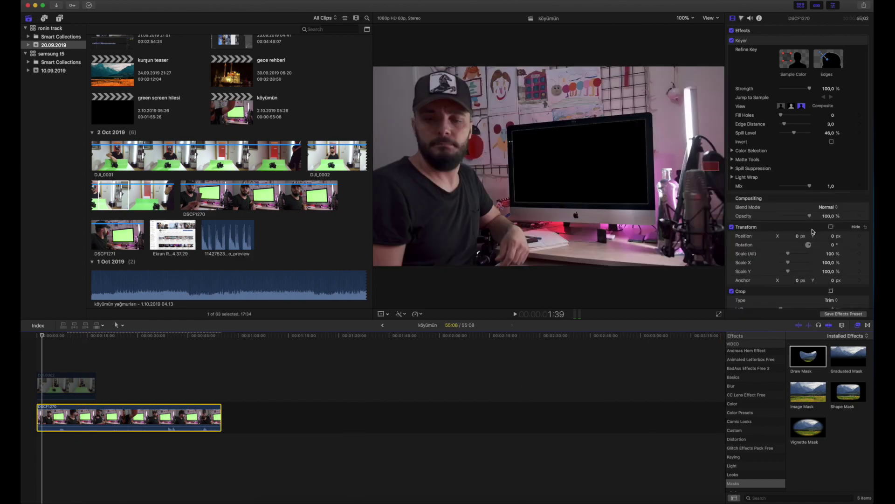
scroll(760, 187, down, 3)
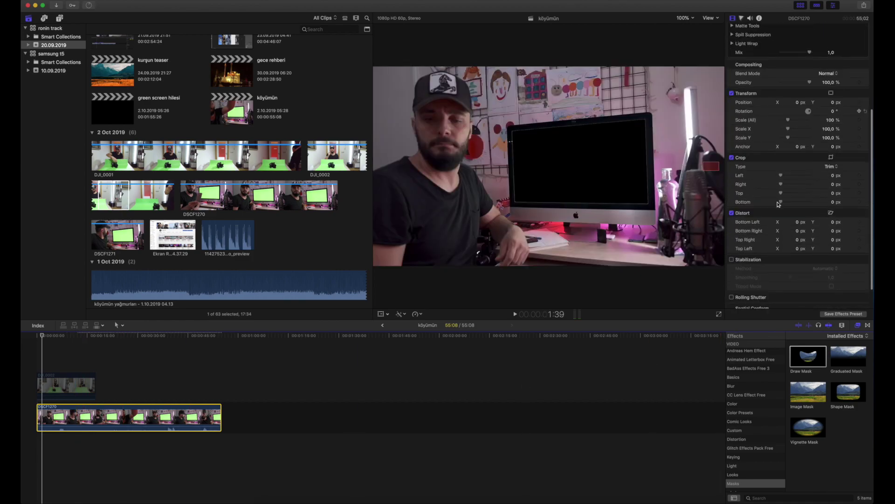
scroll(746, 172, up, 3)
Step: Set the Keyer Matte Tools levels to Black 0,52, White 0,95 and Bias 0,92
click(732, 160)
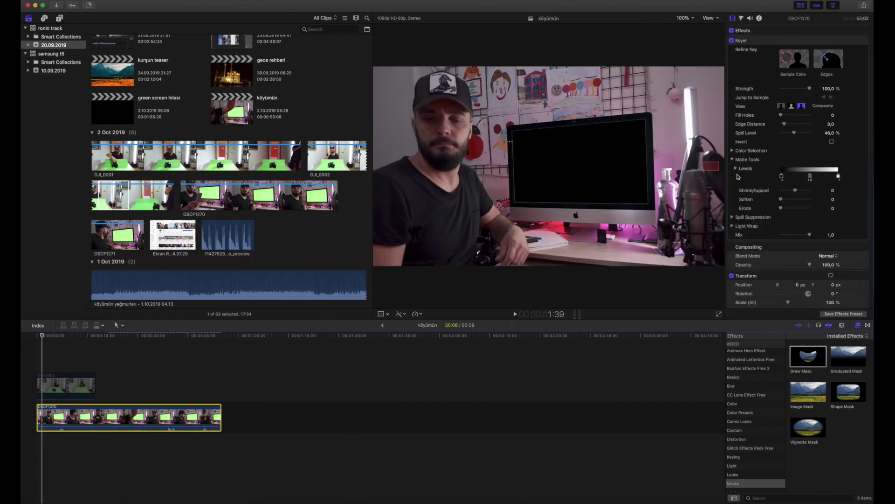
click(732, 218)
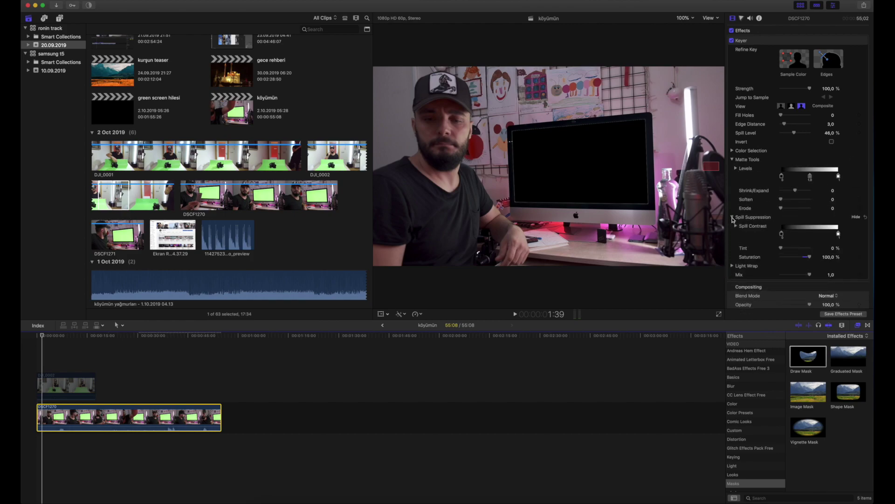
click(732, 217)
click(732, 160)
click(732, 177)
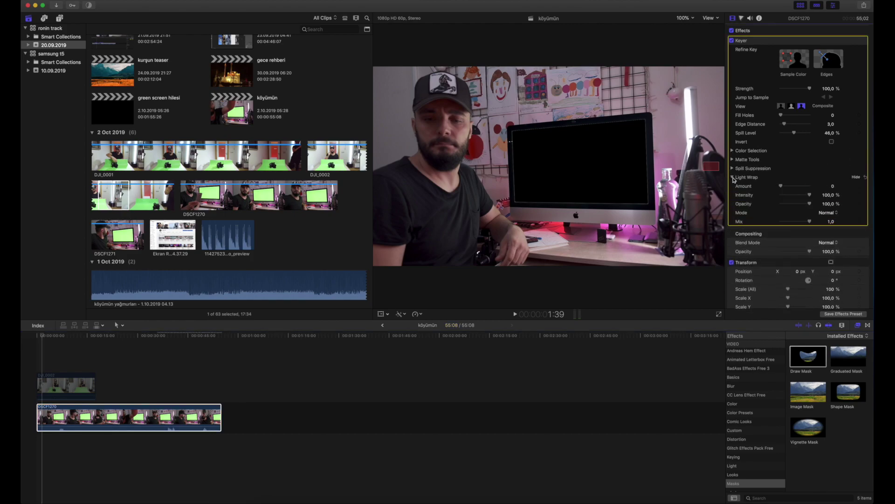
click(733, 177)
scroll(748, 121, down, 2)
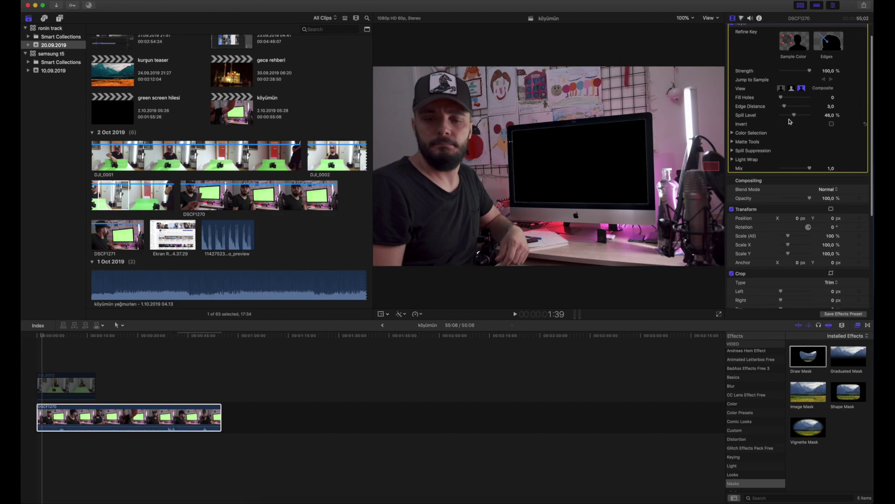
click(732, 141)
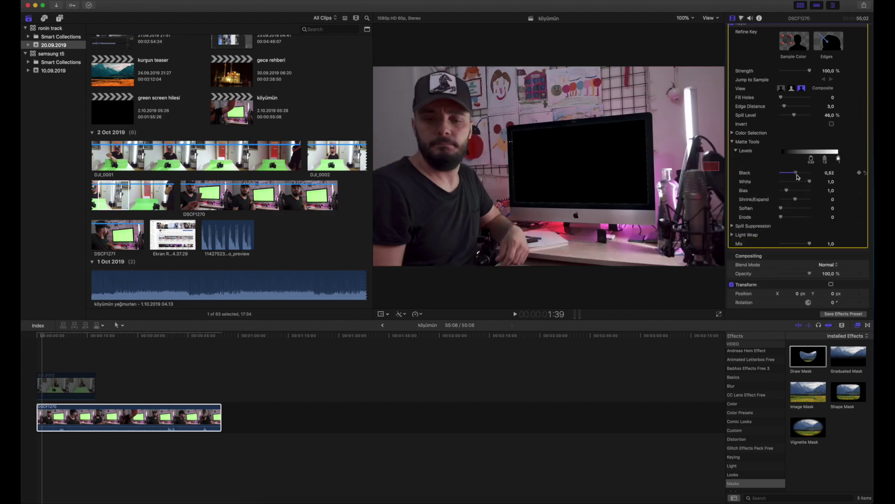
drag(809, 181, 788, 191)
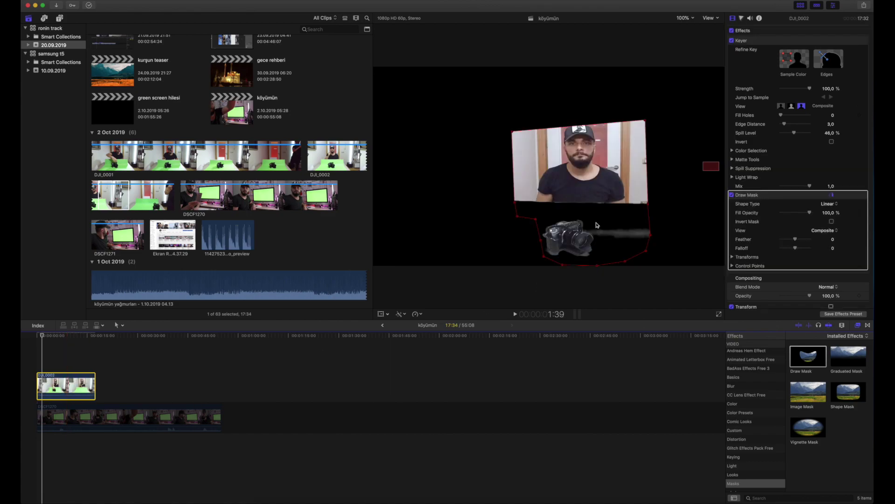
Step: Set DJI_0002's Draw Mask Feather to -4,0 and Keyer Shrink/Expand to -1,0, then preview the composite
drag(793, 240, 796, 241)
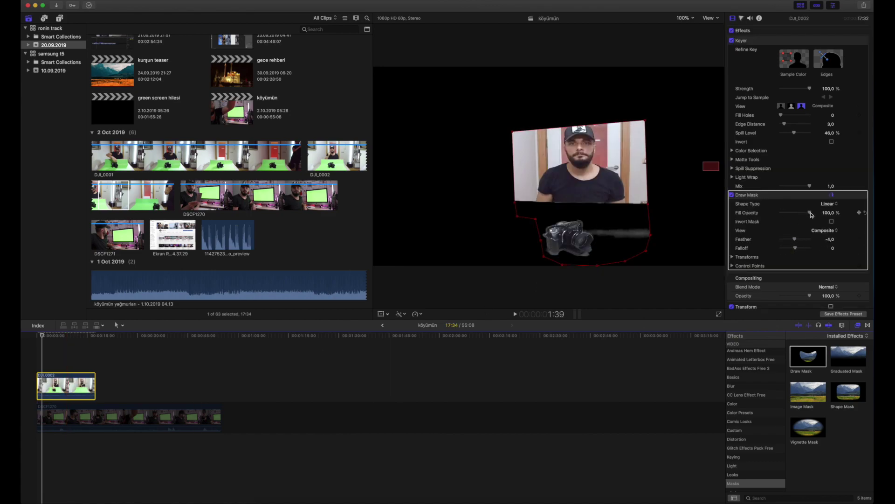
scroll(797, 221, down, 3)
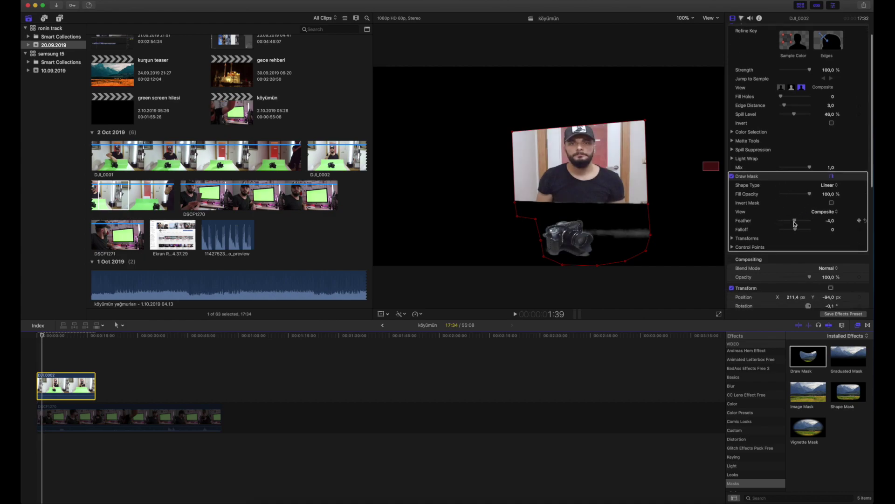
drag(795, 224, 794, 223)
scroll(795, 223, up, 2)
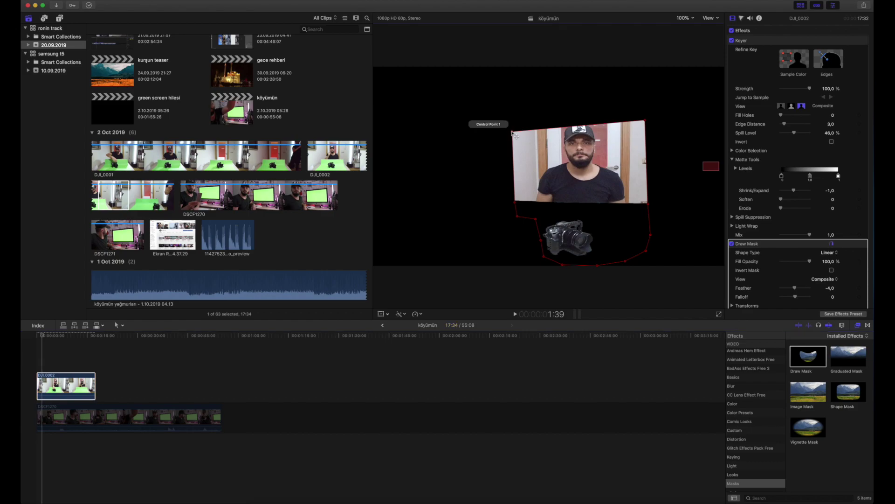
key(alt+s)
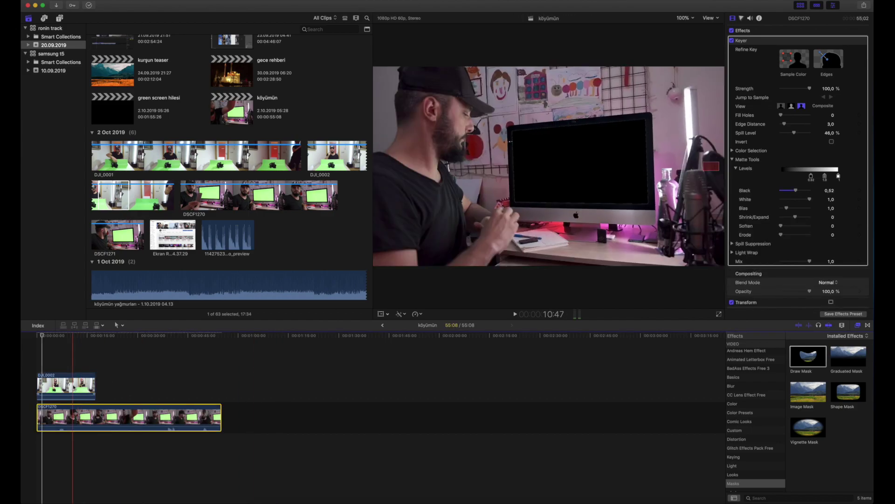
Step: Move Draw Mask Control Point 1 down, select DJI_0002, and play back the composite
drag(511, 122, 512, 132)
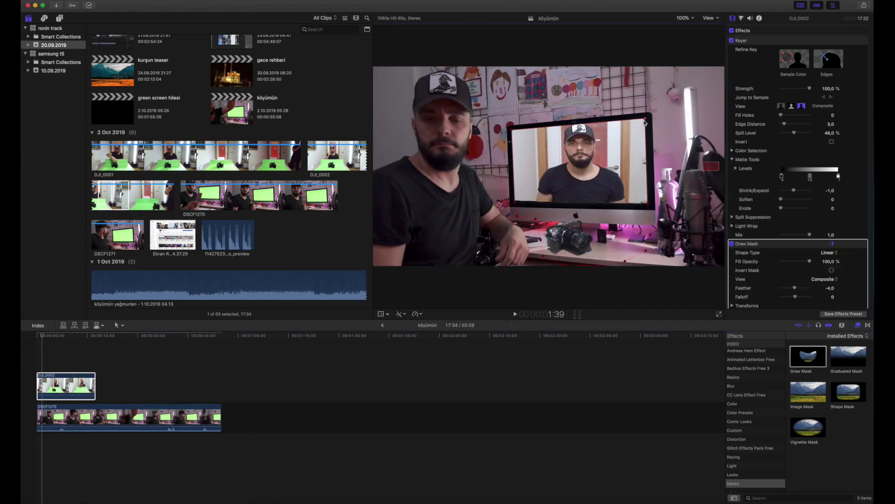
click(515, 238)
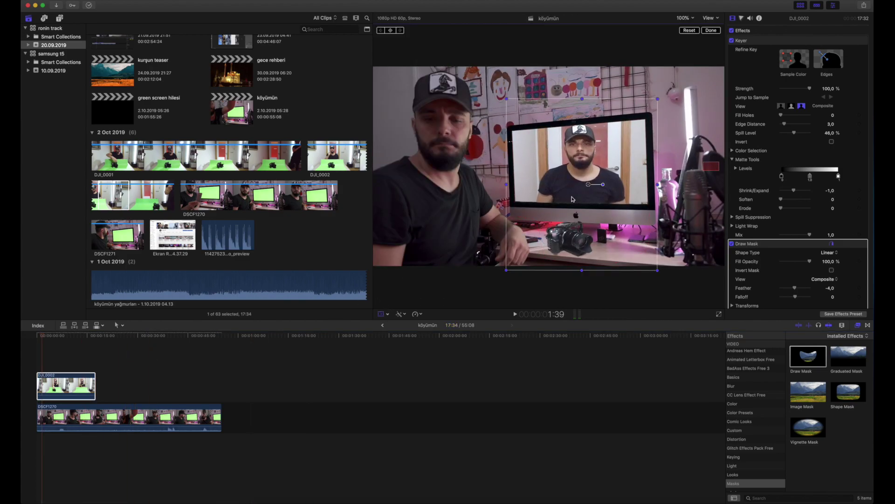
key(space)
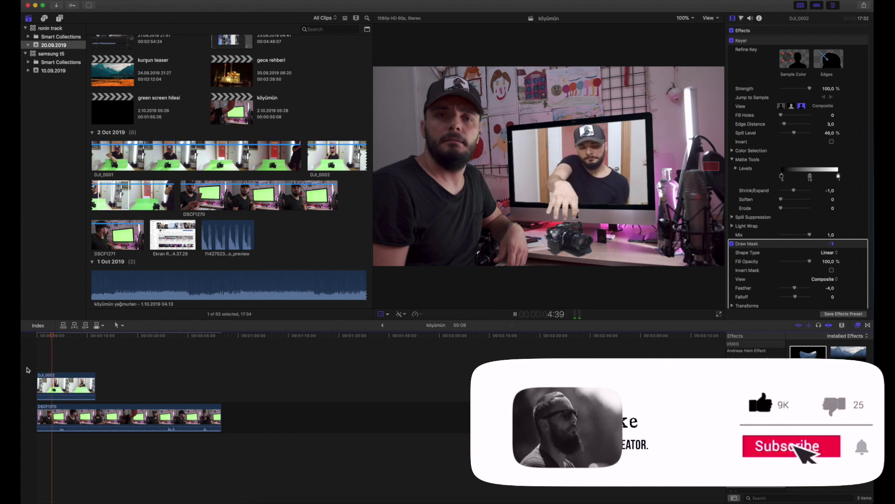
key(space)
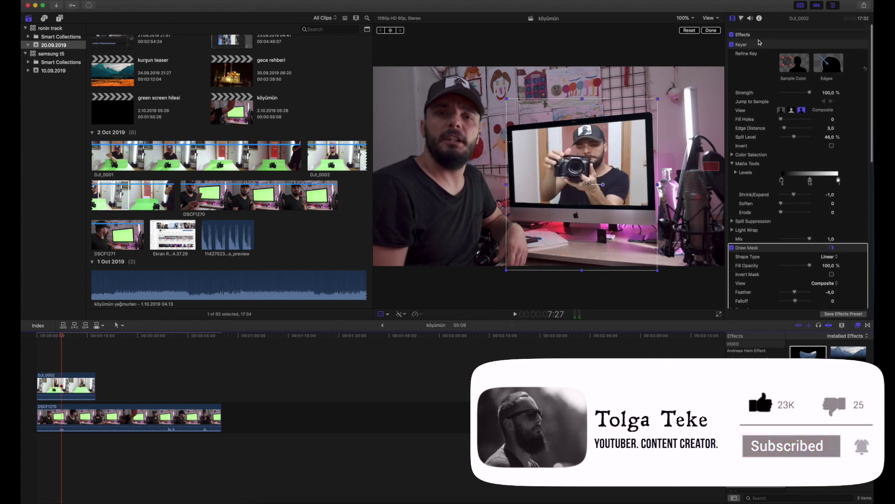